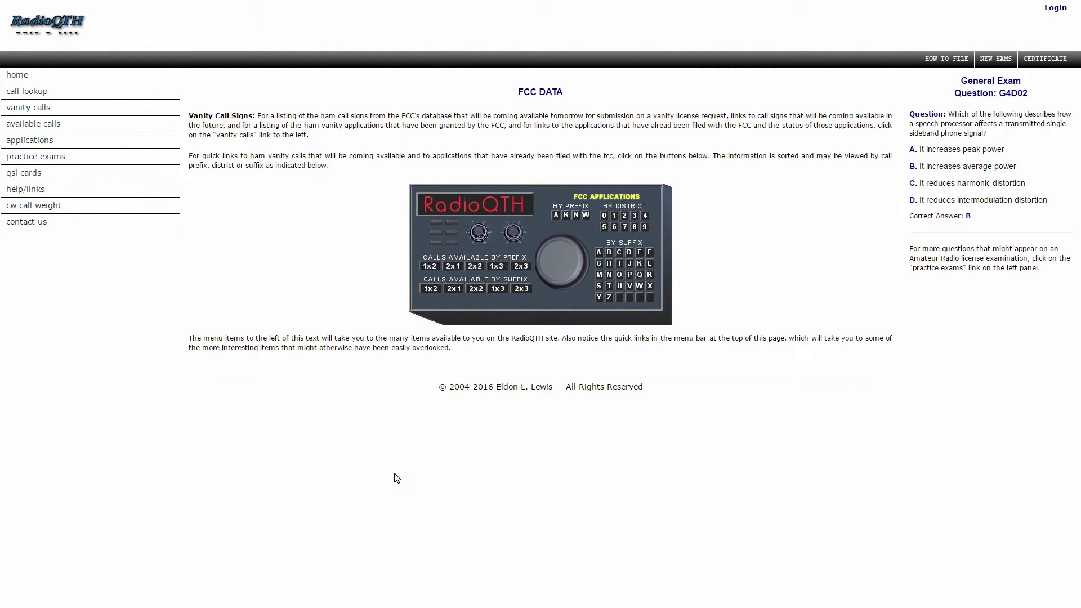
Search RadioQTH's available calls for 1x2-format, K-prefix call signs in district 9.
click(396, 441)
click(81, 127)
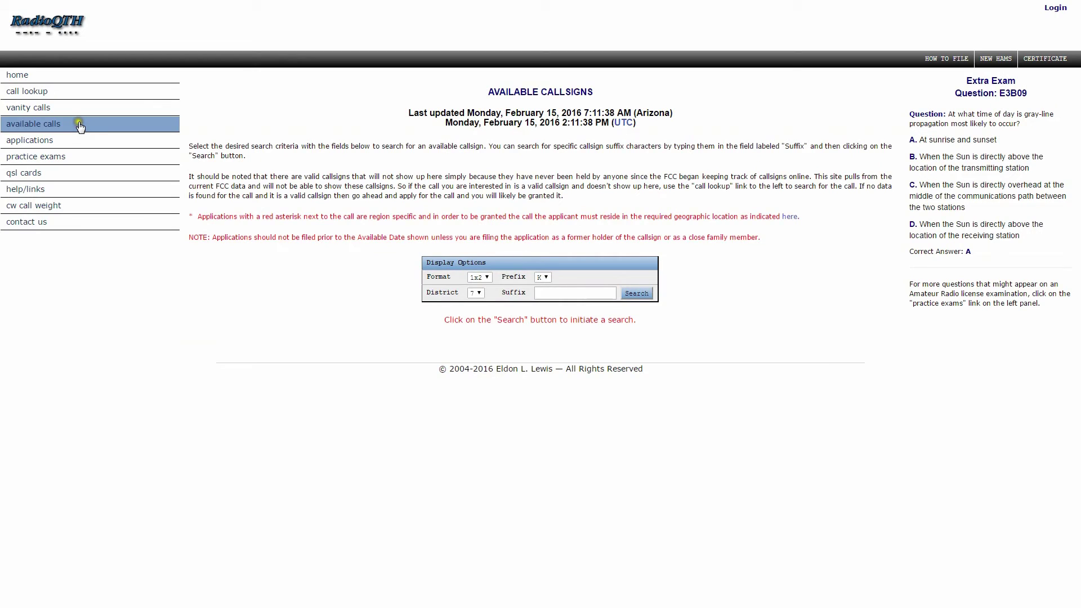
click(478, 293)
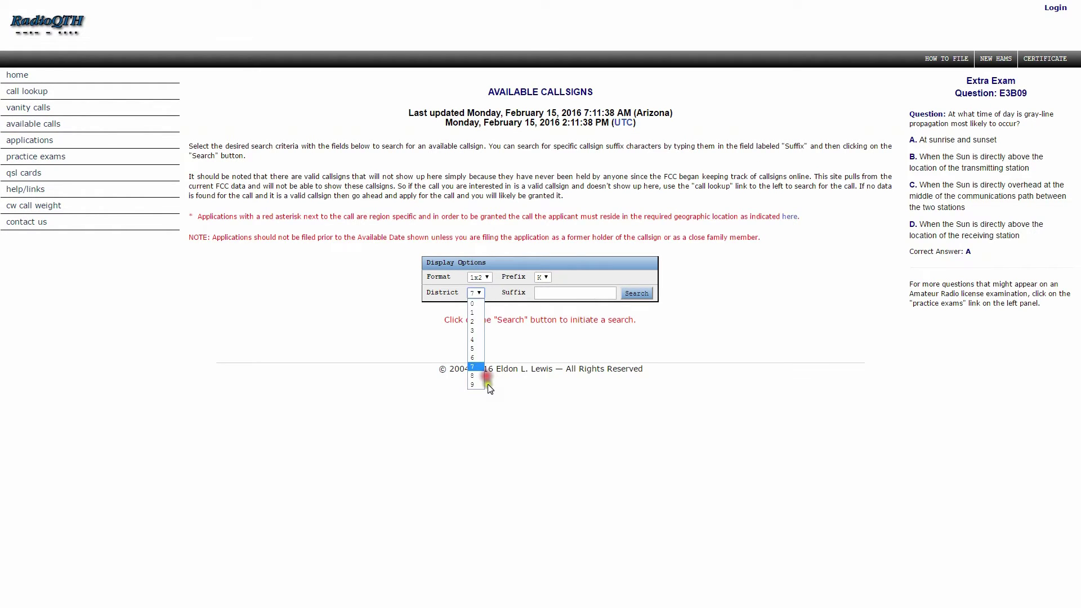
click(480, 384)
click(633, 300)
click(633, 295)
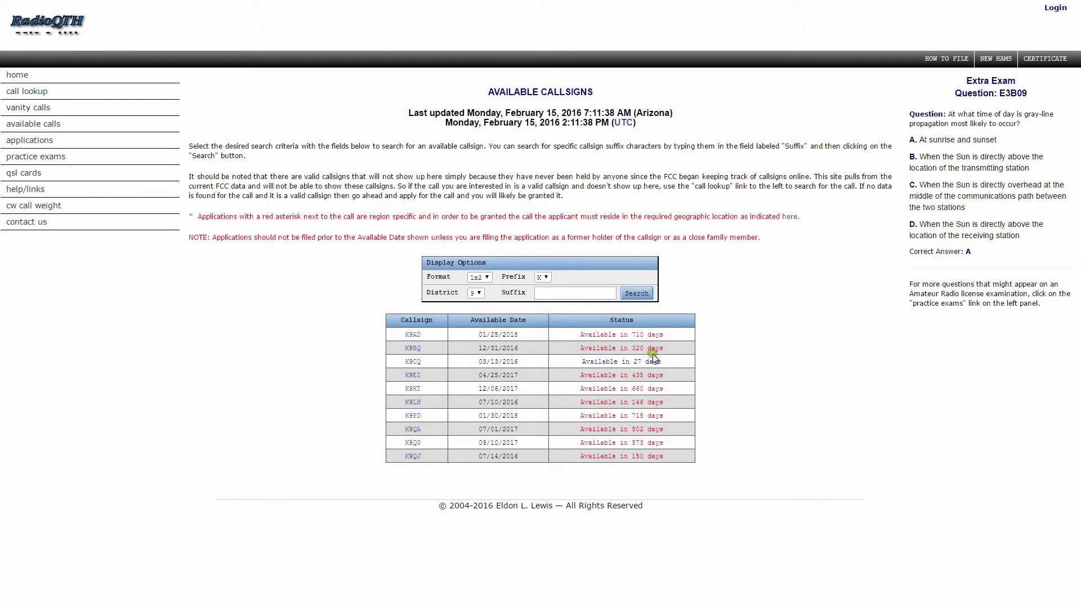
Search 2x1-format K-prefix district 9 calls, review the results, then switch the prefix to N.
click(503, 288)
click(487, 278)
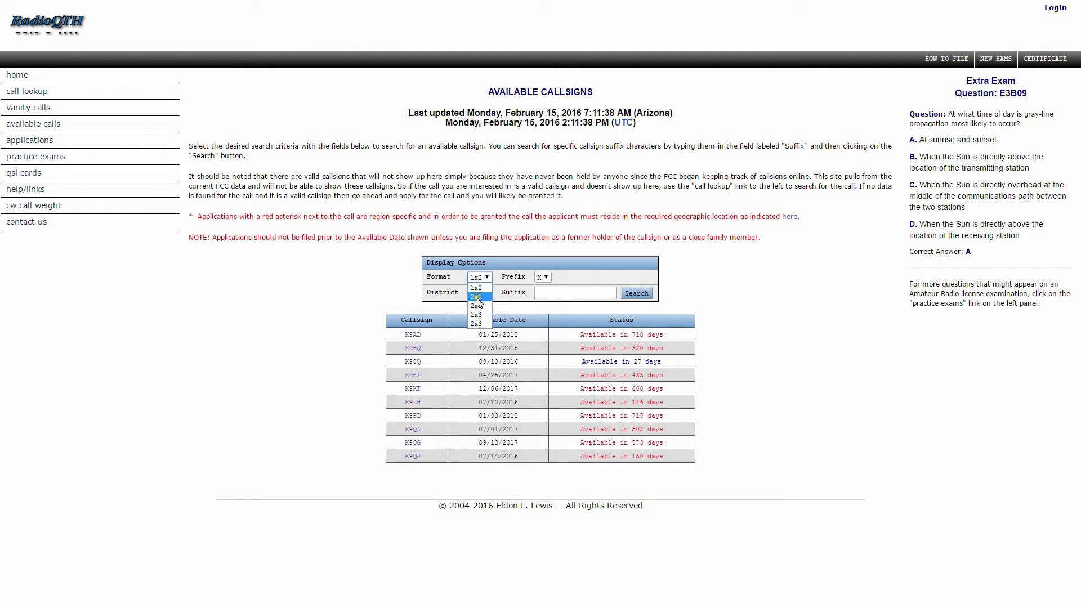
click(477, 296)
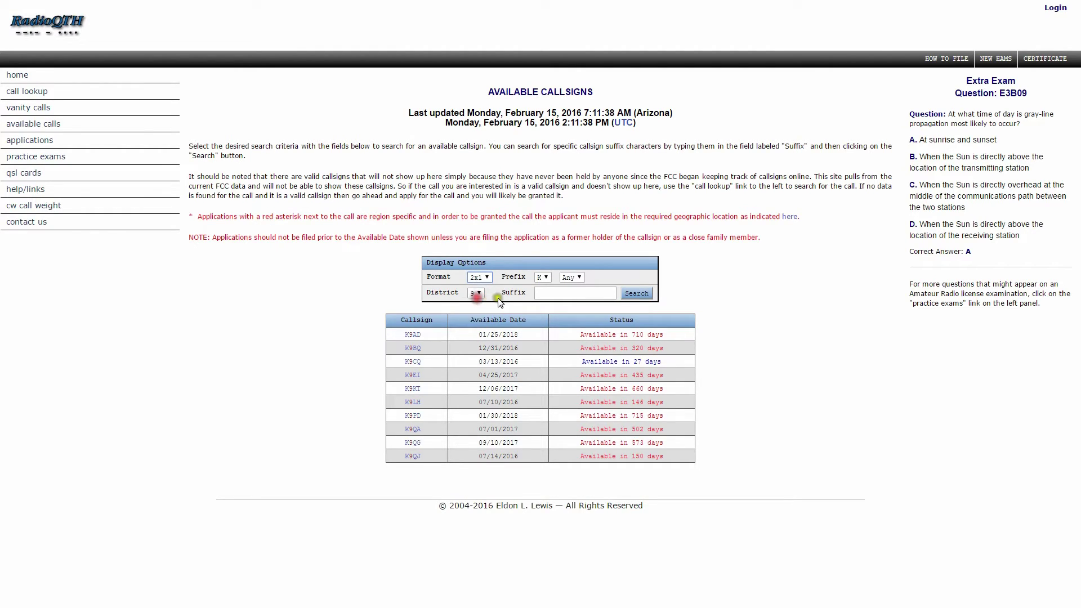
click(545, 278)
click(547, 280)
click(635, 293)
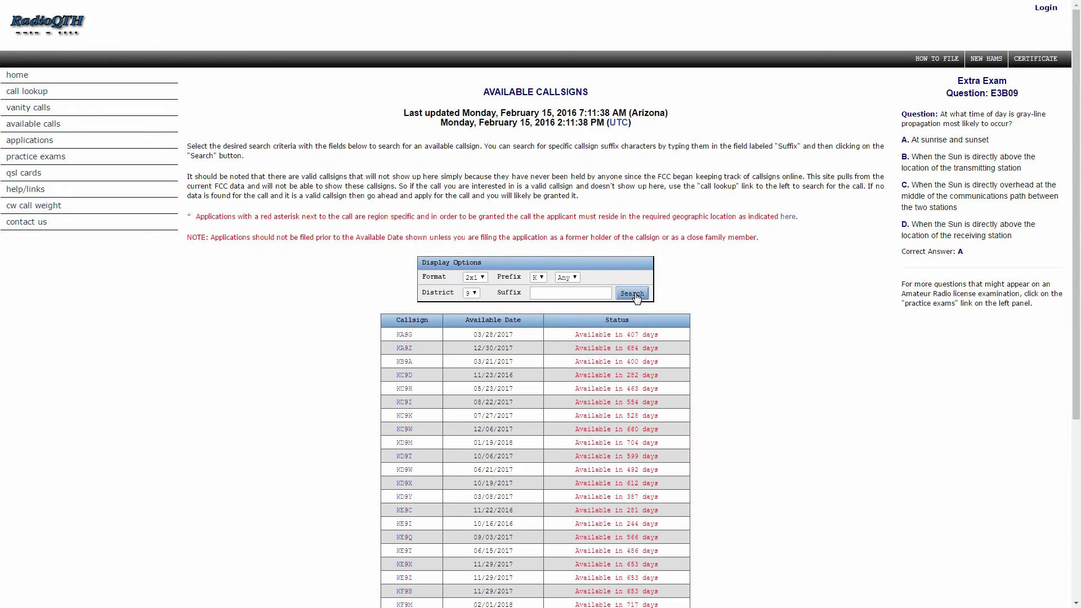
scroll(744, 358, down, 5)
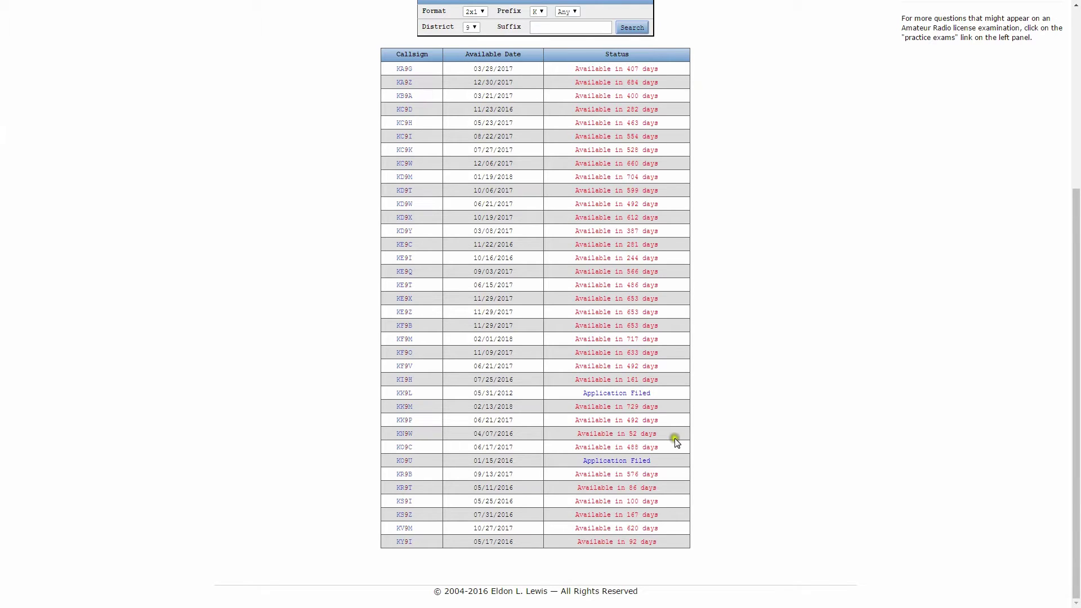
key(Down)
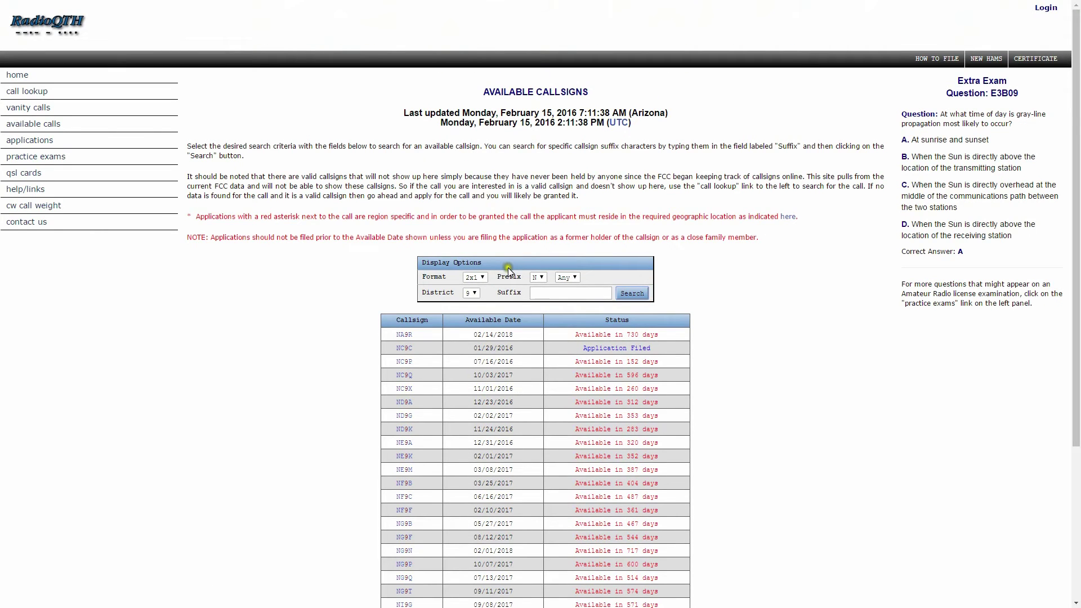
Search 2x2-format K-prefix district 9 calls, review the results, then open the FCC ULS result.
click(483, 278)
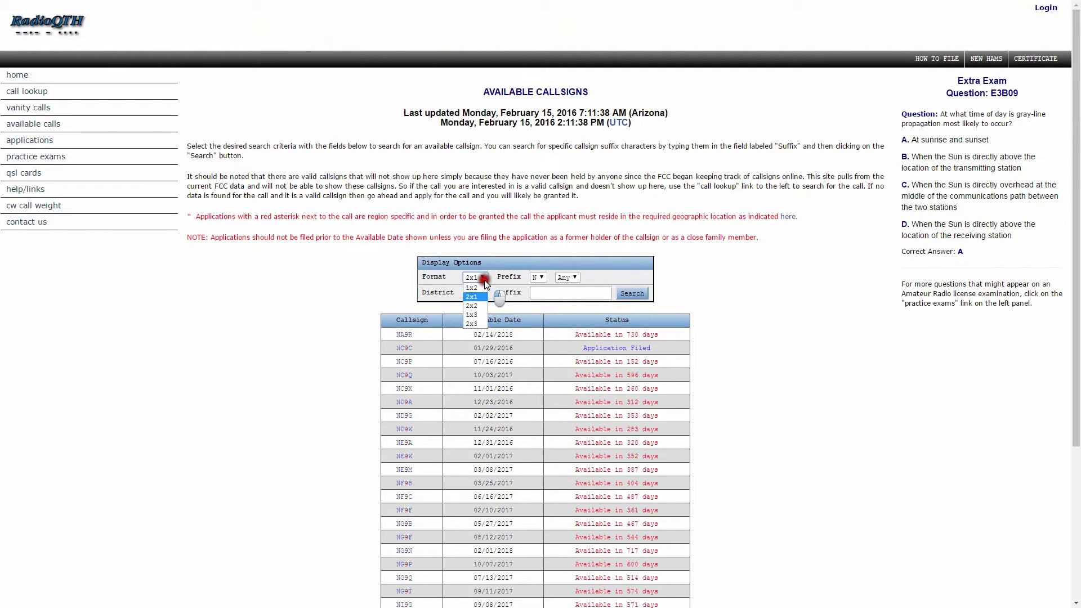
click(474, 306)
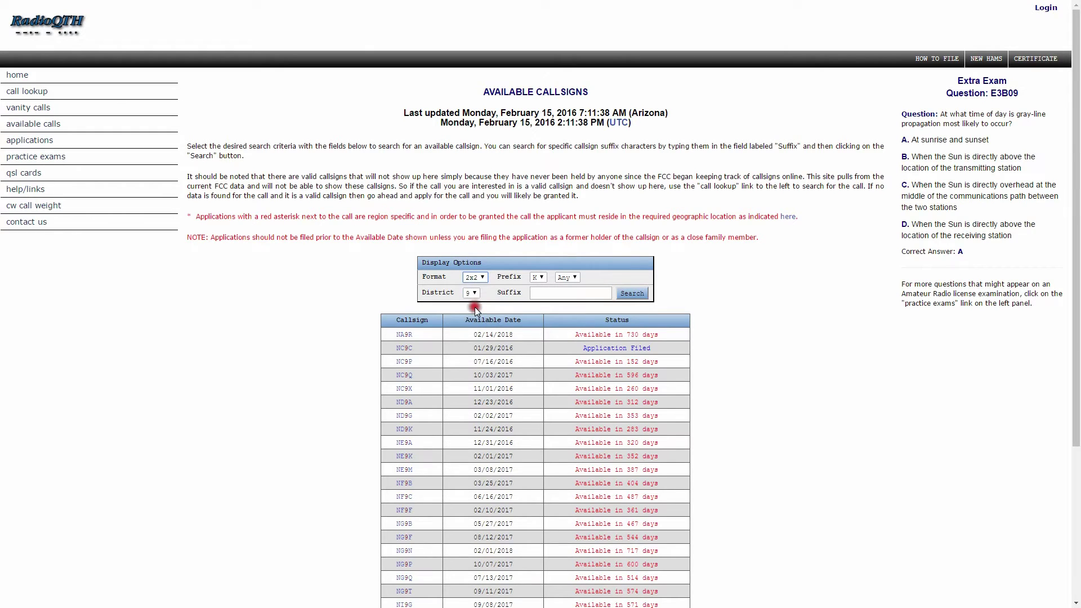
click(631, 294)
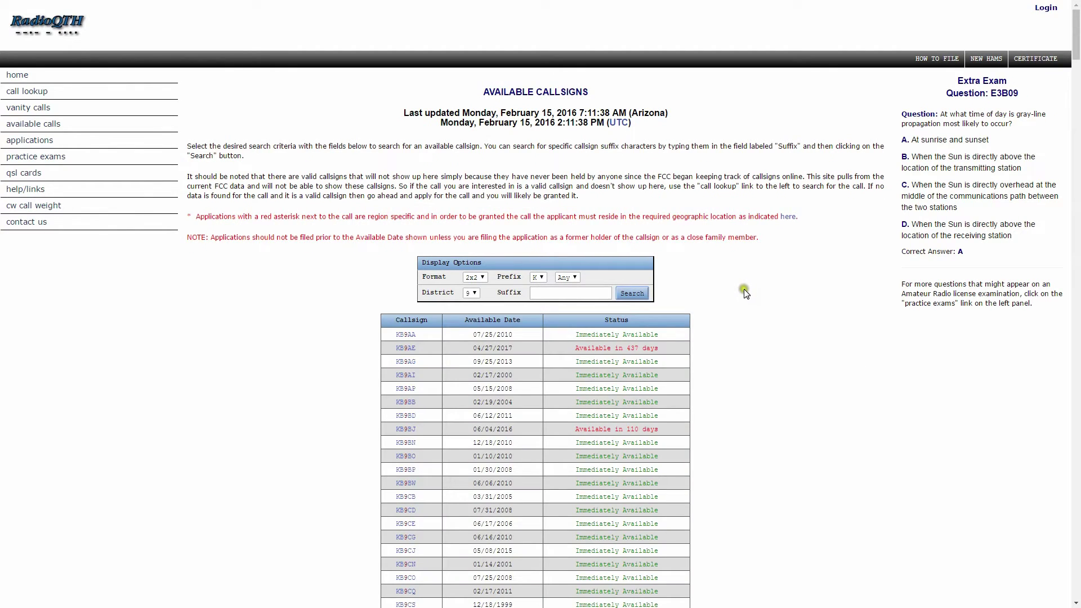
scroll(648, 220, down, 4)
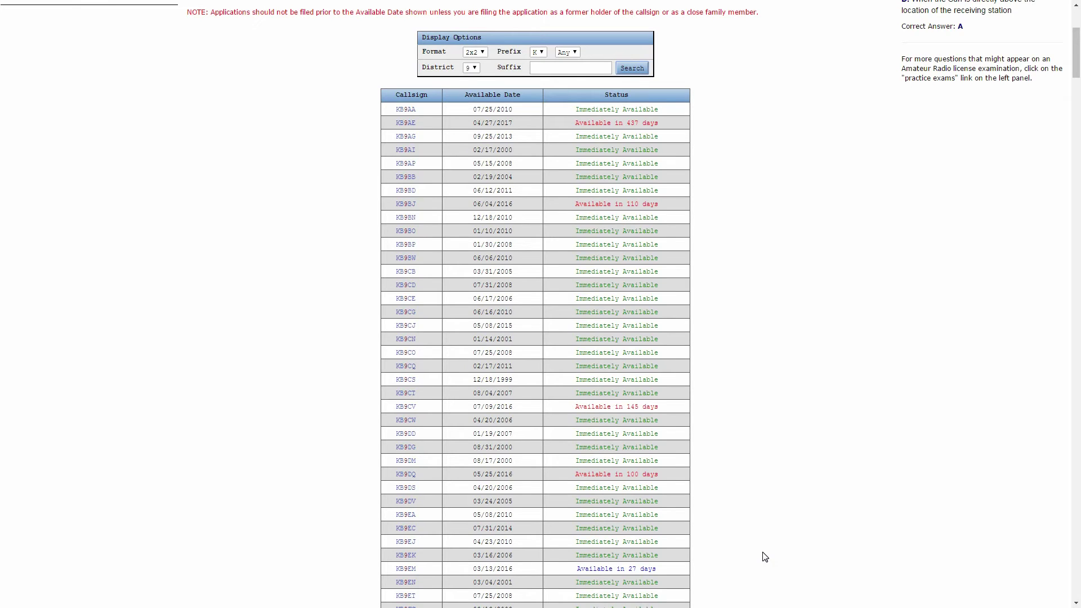
scroll(765, 556, up, 4)
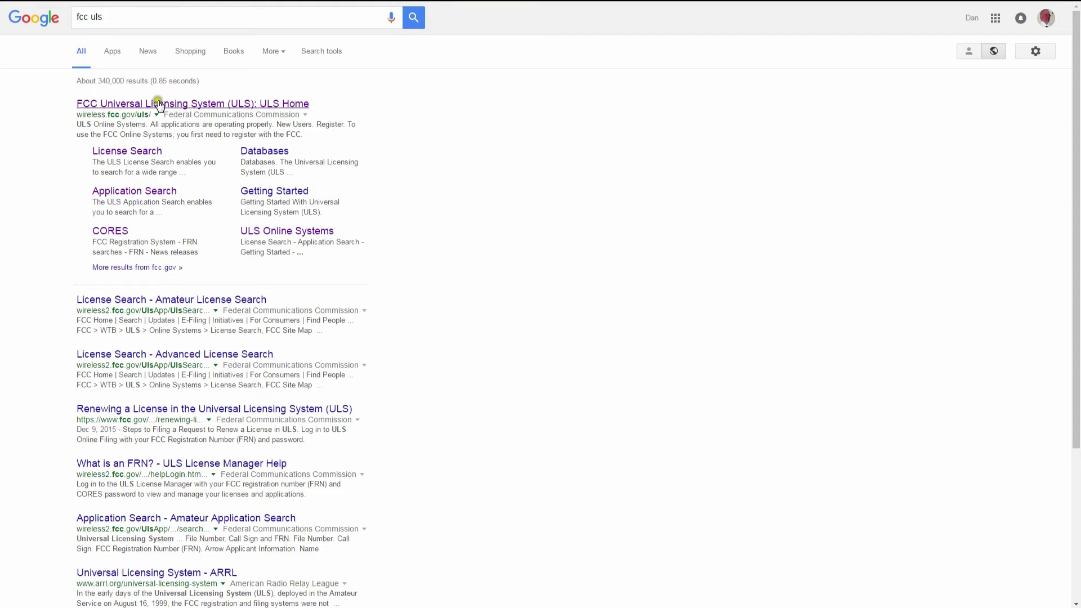
click(157, 104)
Open 'FCC Universal Licensing System (ULS): ULS Home' and go to the Online Filing login.
click(157, 105)
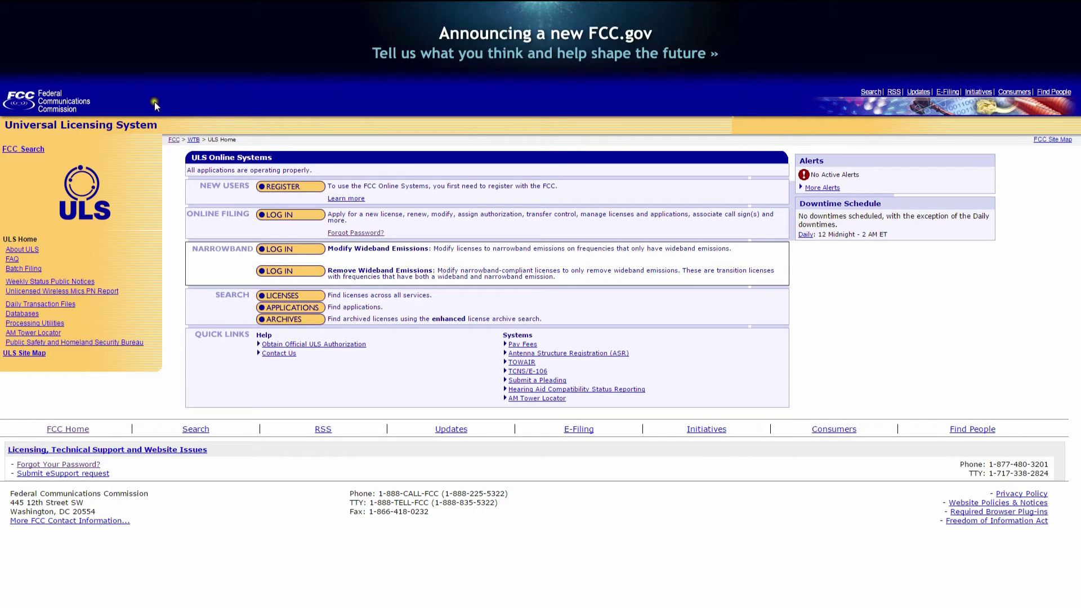
click(276, 218)
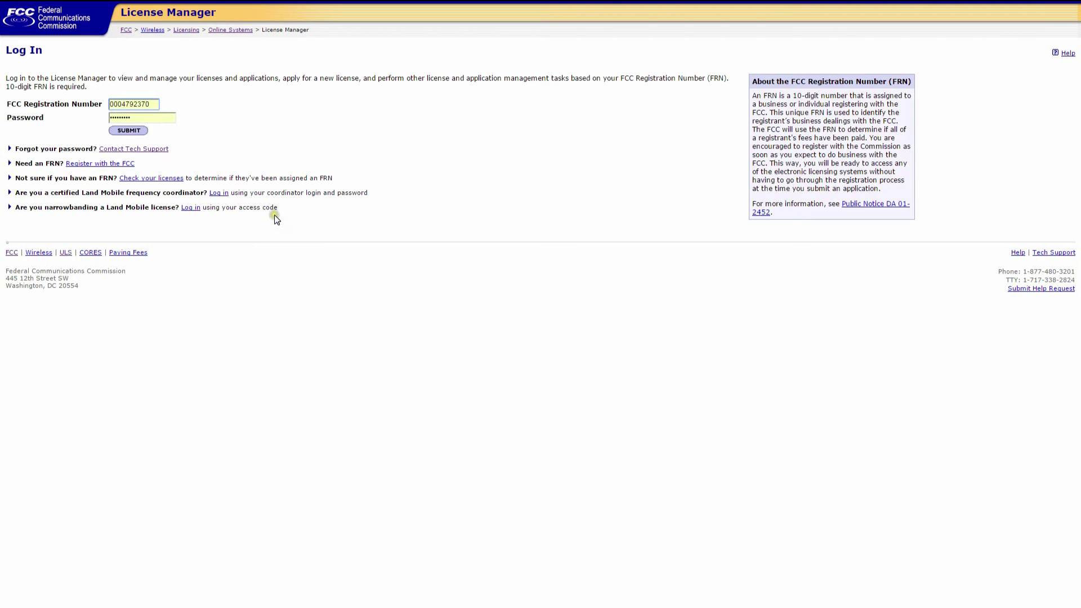
Enter the account password alongside the FRN and submit the login.
click(119, 119)
click(128, 132)
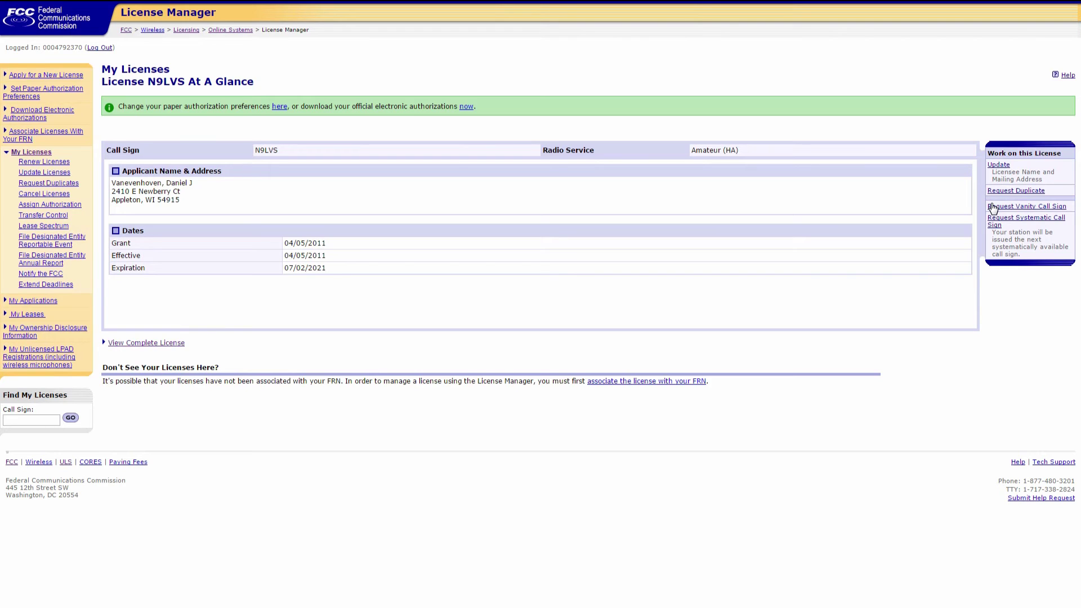
Request a vanity call sign, answer No to both fee exemptions, and select 'Primary station preference list'.
click(992, 207)
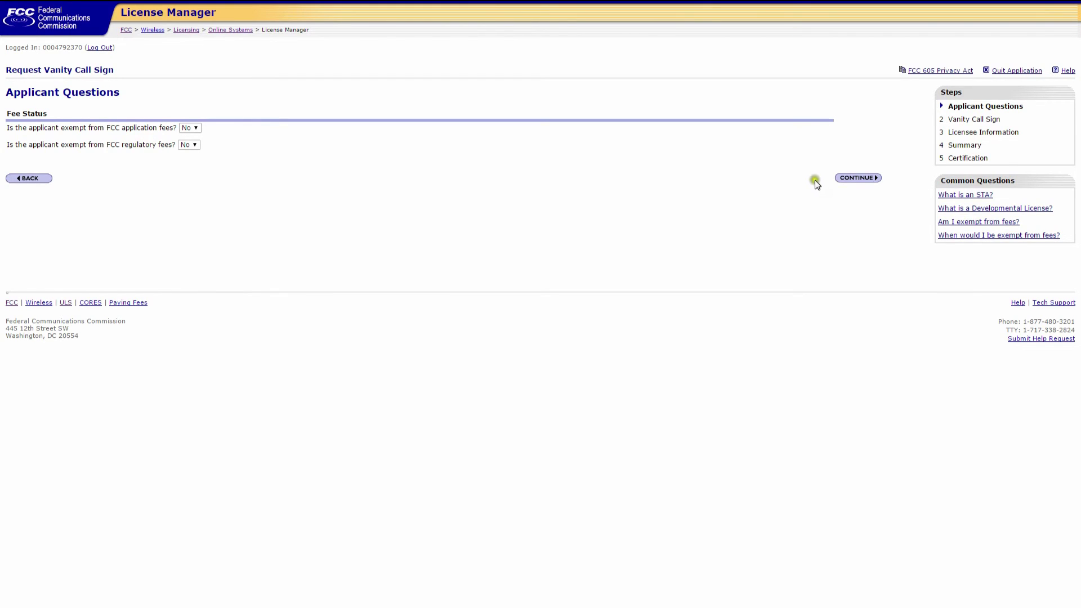
click(854, 180)
click(558, 241)
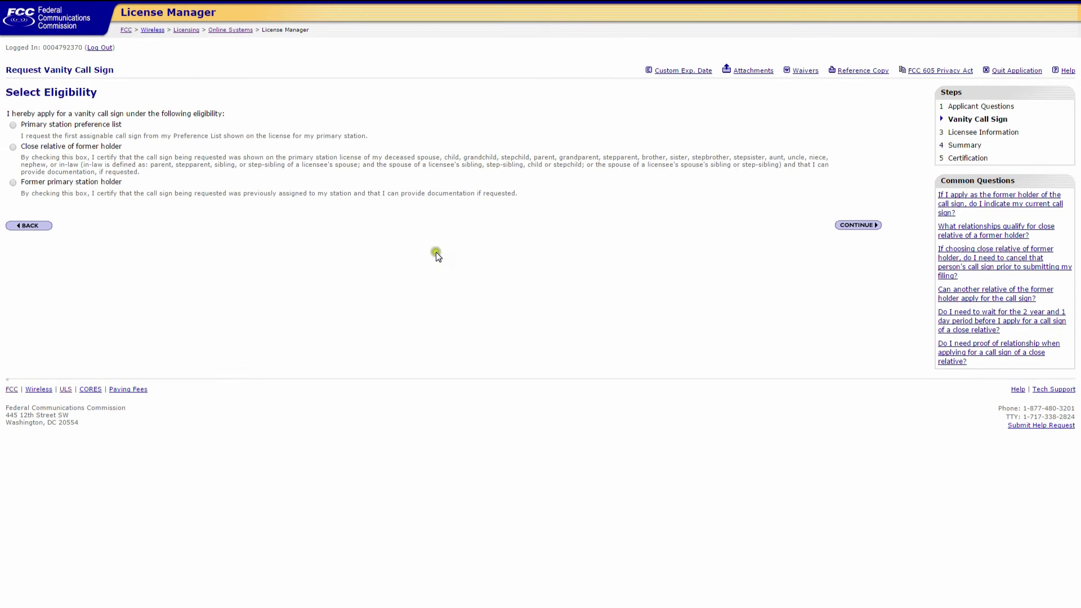
click(11, 125)
click(11, 125)
click(852, 226)
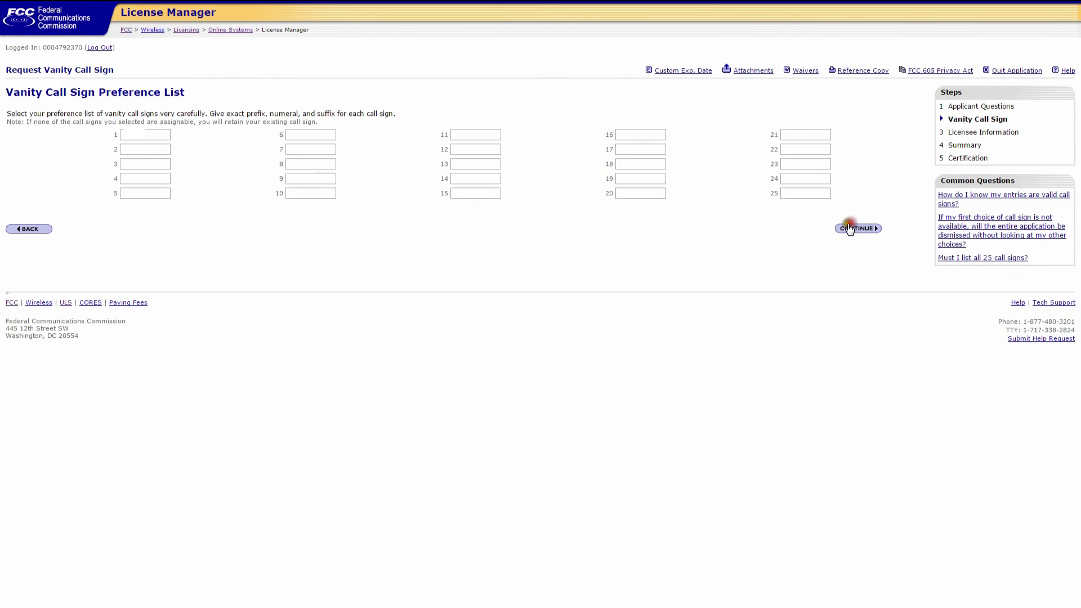
Enter 'n' in preference slot 1, then continue to the Licensee Information step.
click(135, 134)
text(n)
click(155, 134)
click(852, 230)
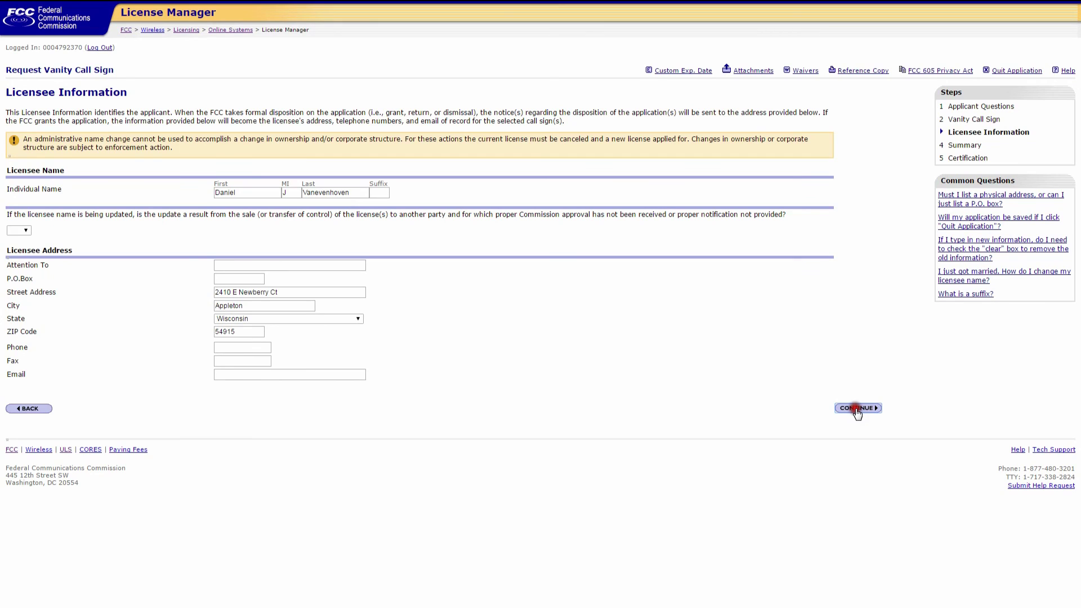
Keep the prefilled licensee name and address and continue to the Summary page.
click(721, 417)
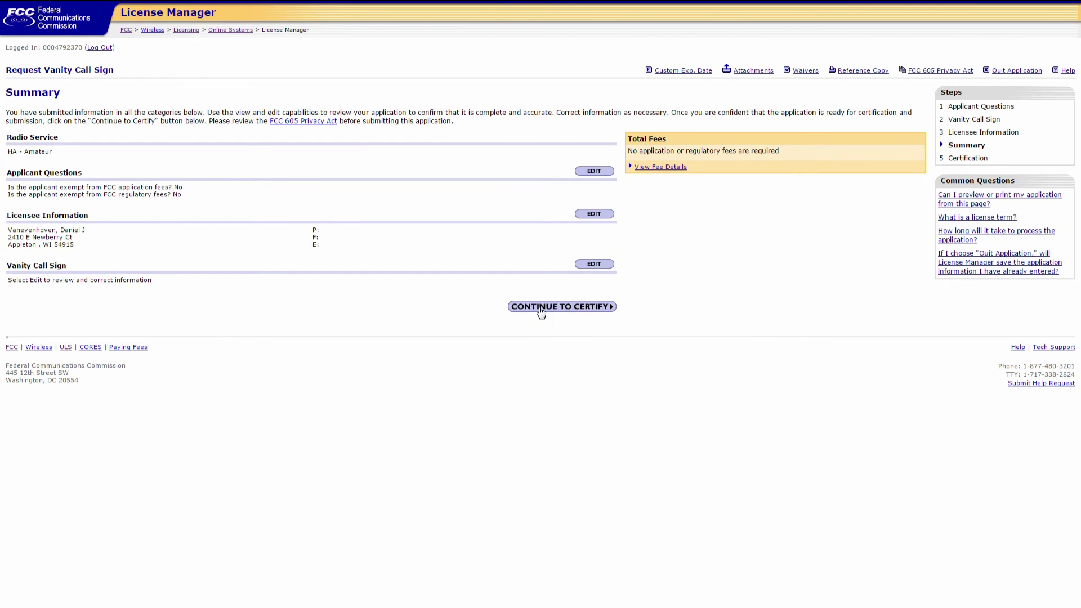
click(426, 352)
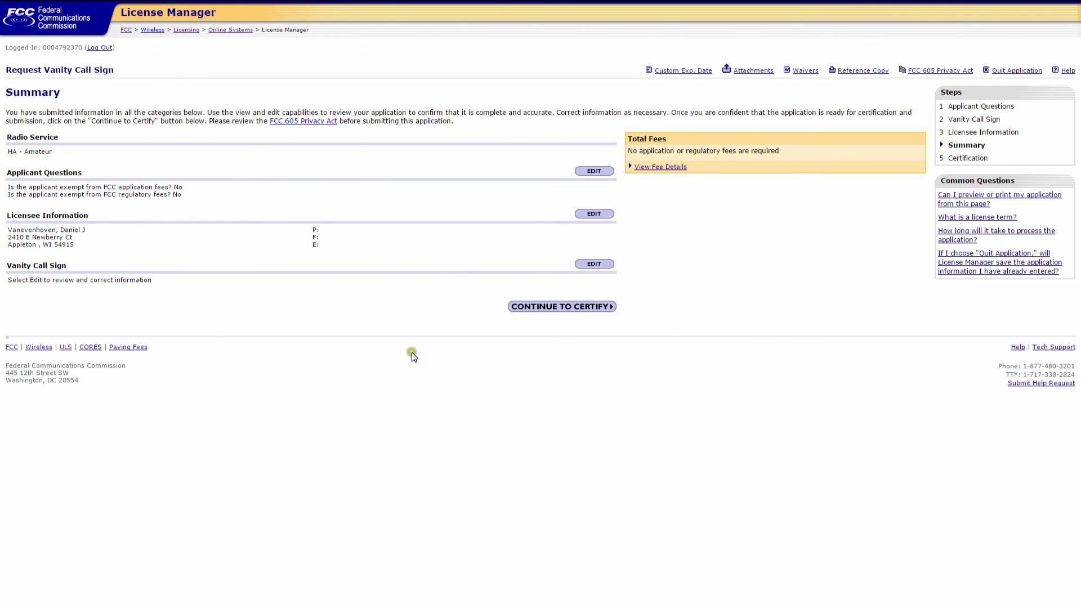